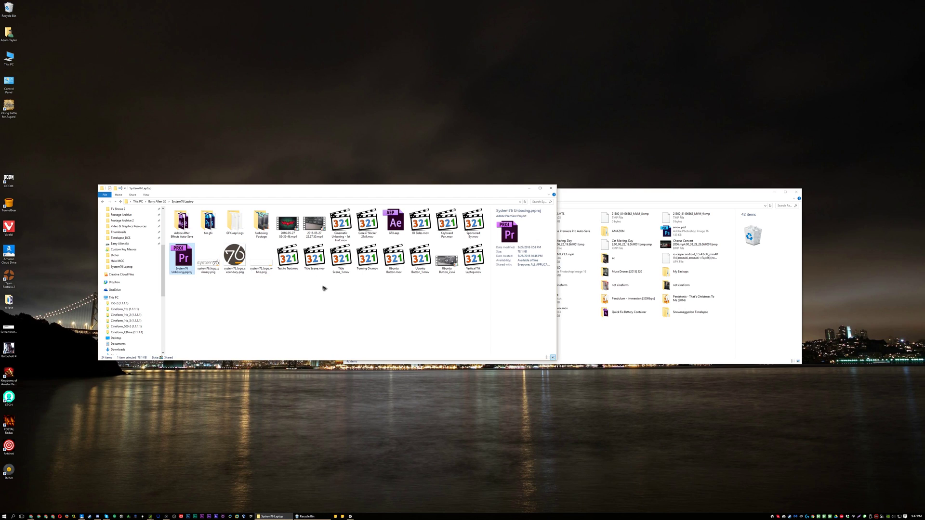
Step: Open System76 Unboxing.prproj from the System76 Laptop folder in Premiere Pro
key(Return)
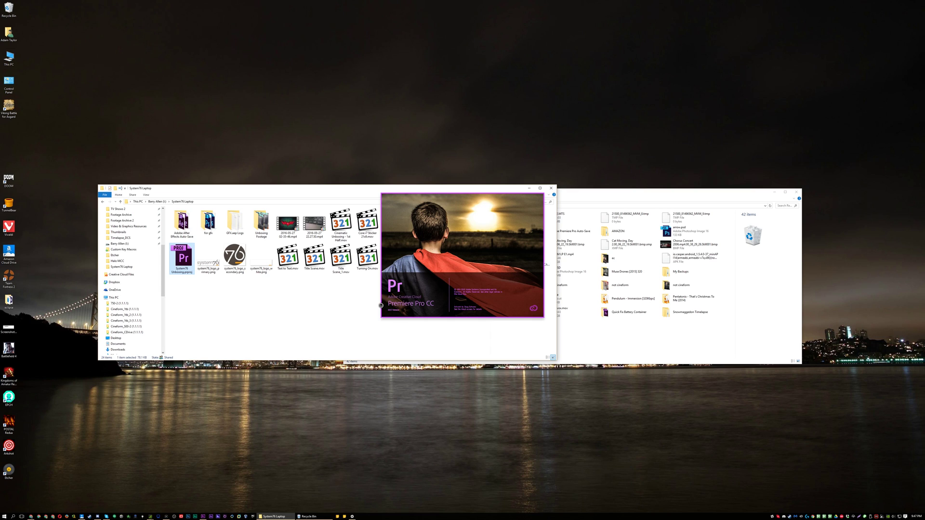
Step: Clear the Explorer file selection and move the folder window aside while the project loads
click(369, 280)
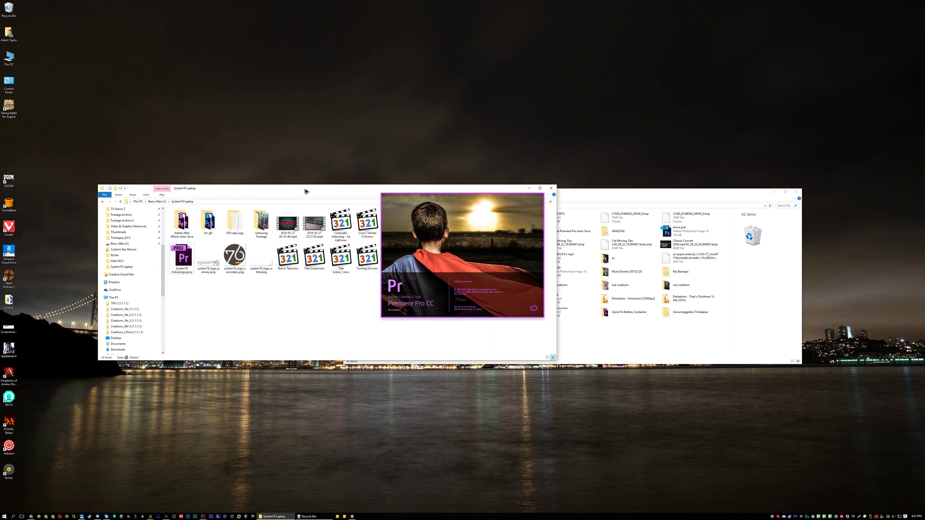
drag(304, 191, 252, 172)
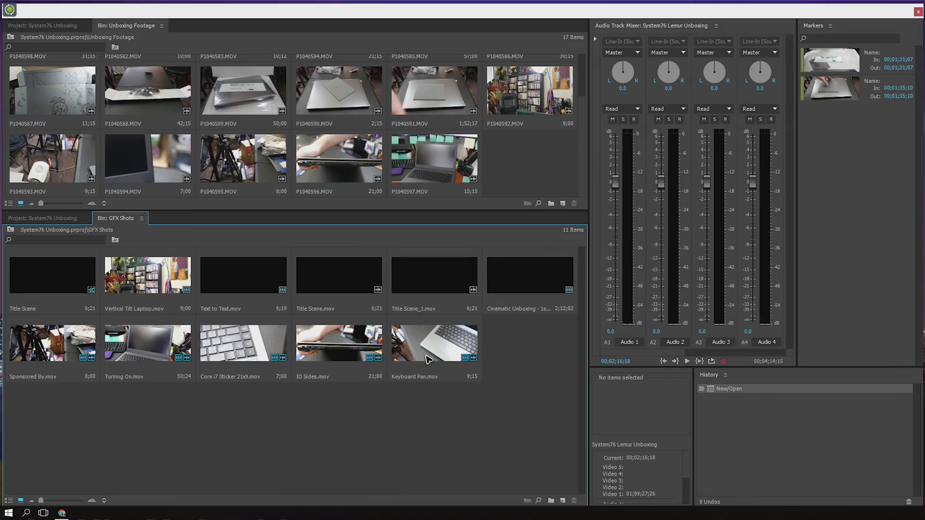
click(448, 339)
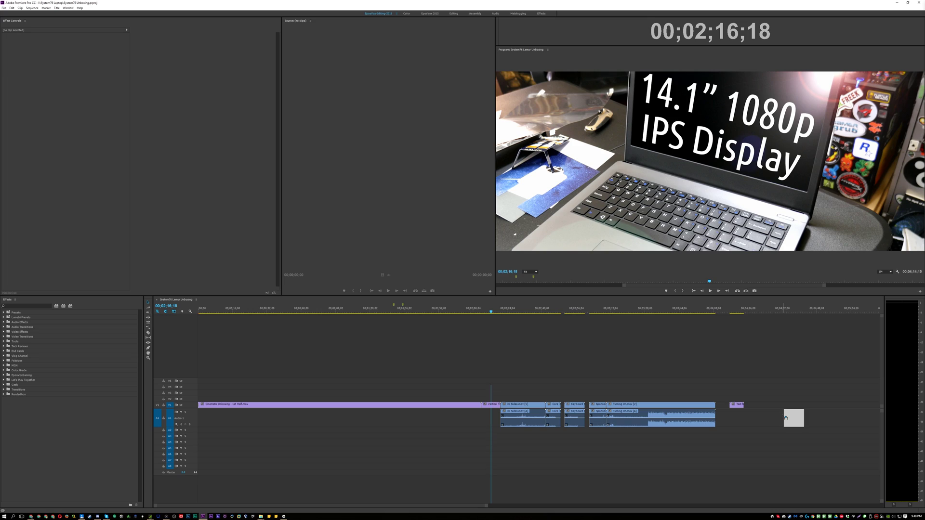
drag(786, 417, 774, 417)
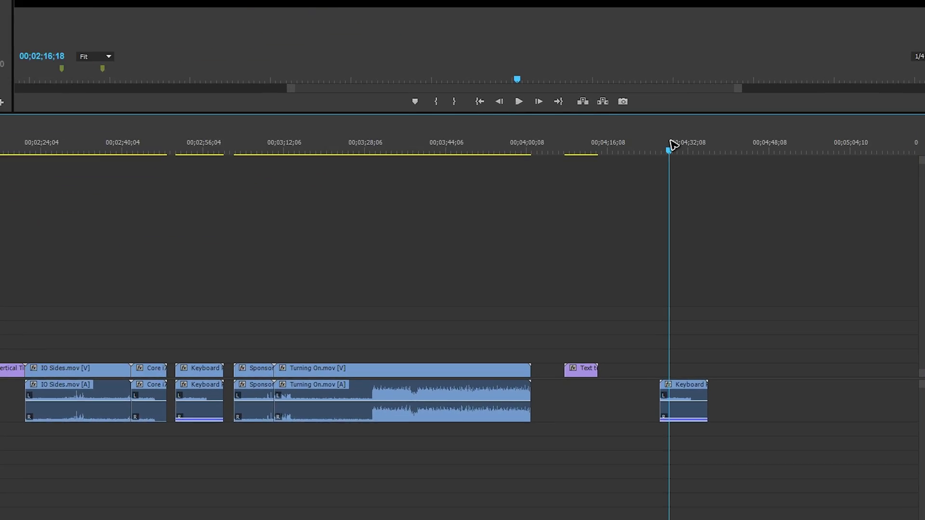
click(758, 360)
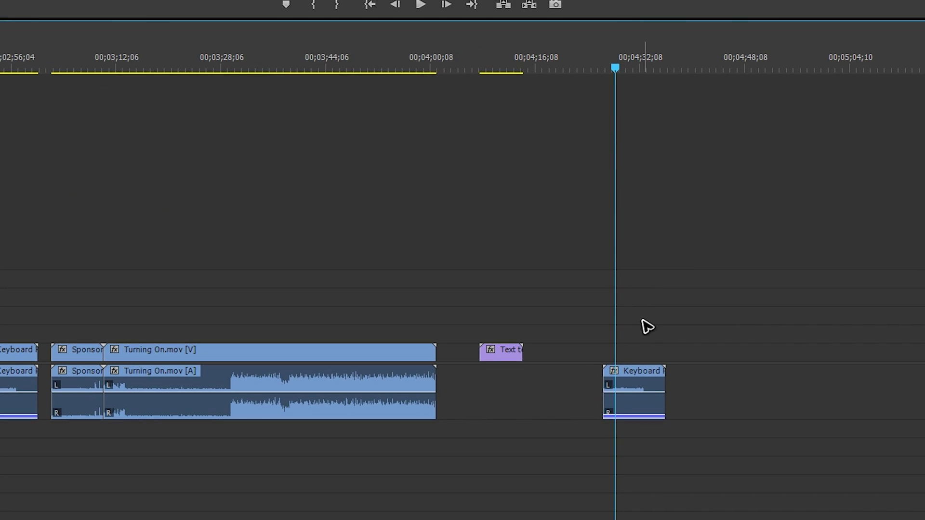
click(648, 380)
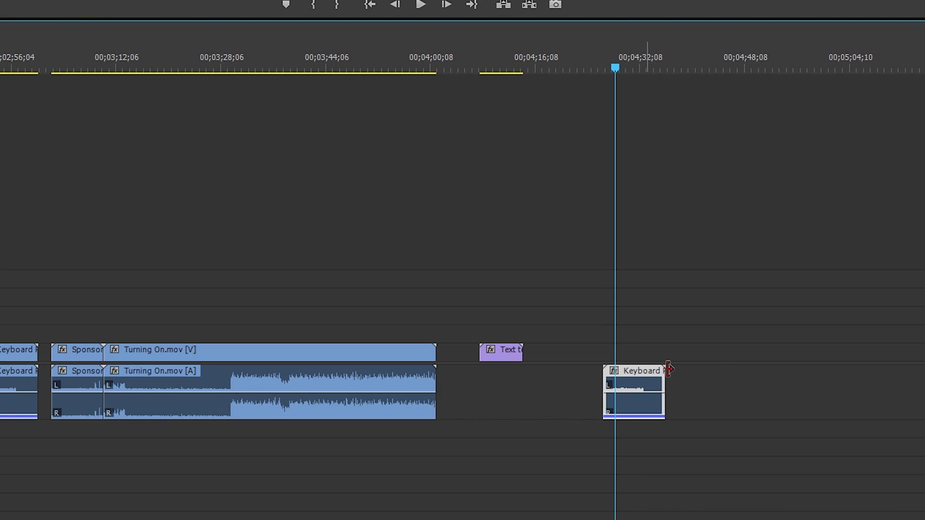
key(Delete)
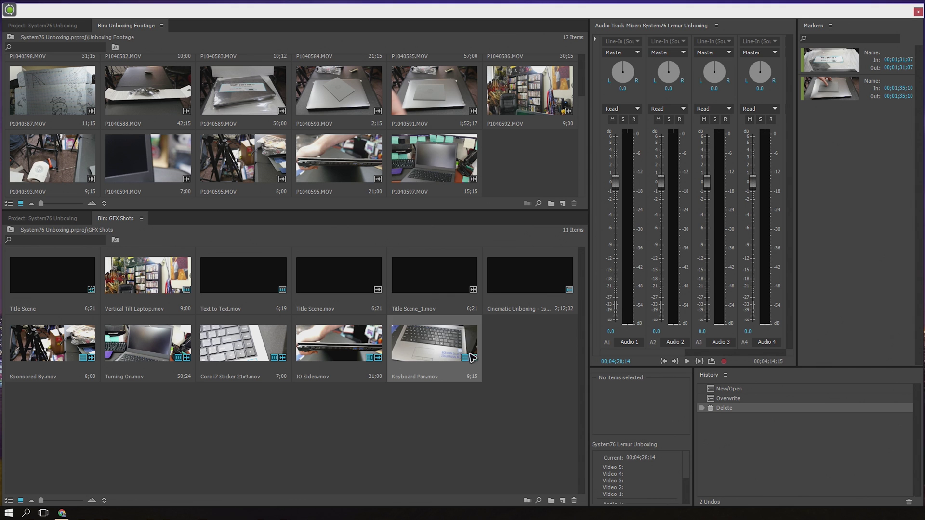
Step: Check Keyboard Pan.mov's 3440 x 1440 video details, then reposition IO Sides.mov within GFX Shots
double_click(439, 355)
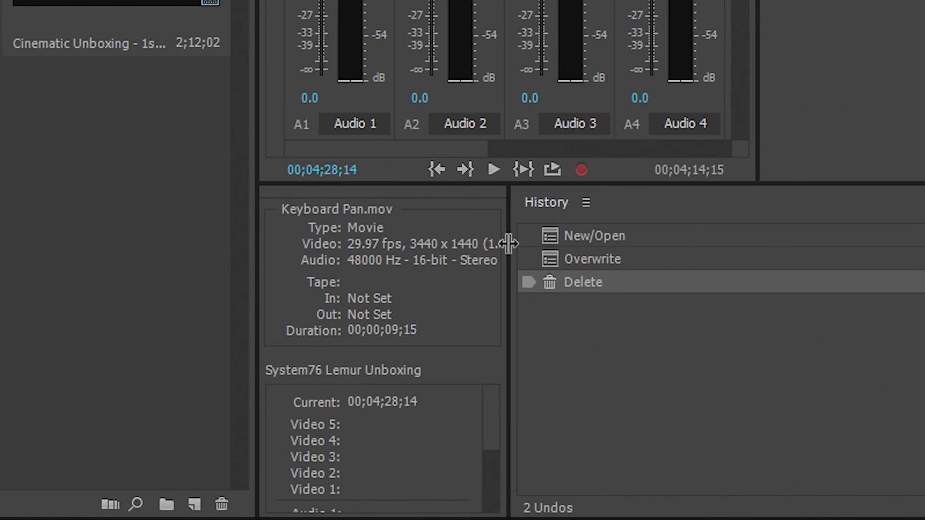
click(434, 343)
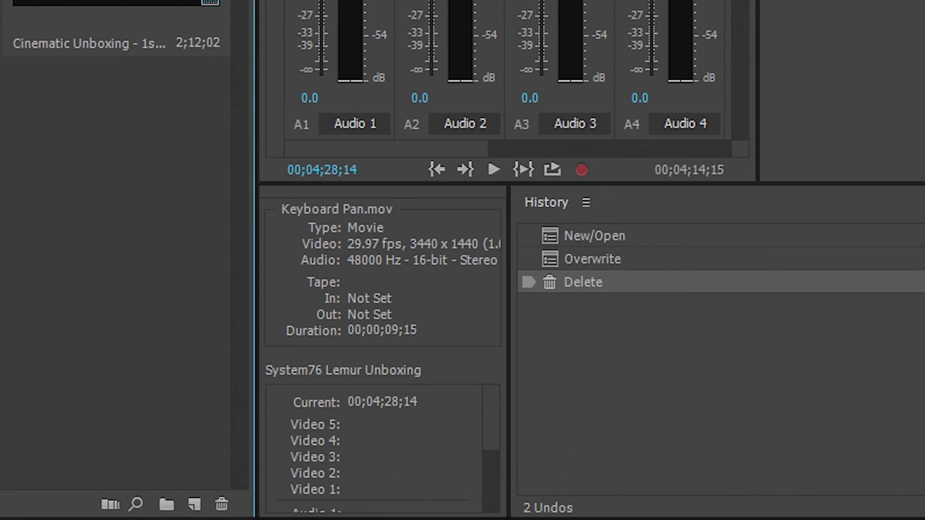
click(339, 343)
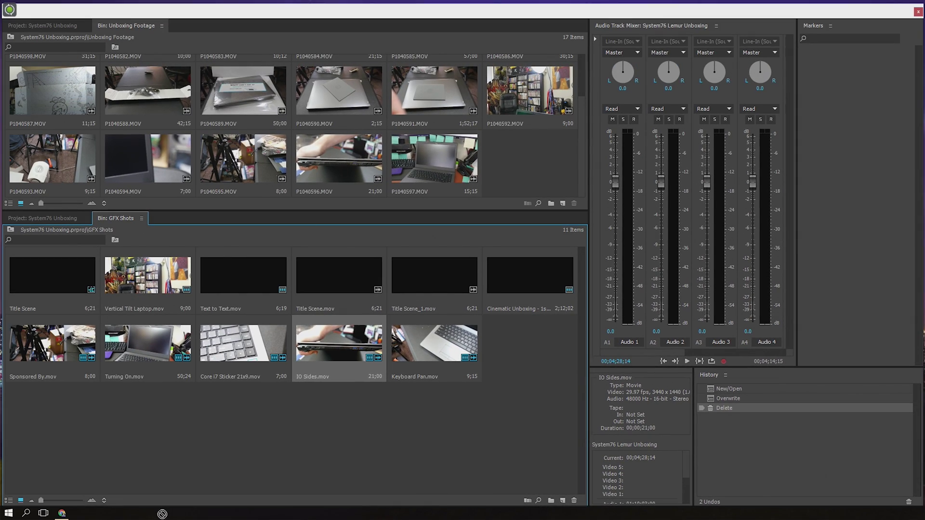
drag(162, 514, 273, 376)
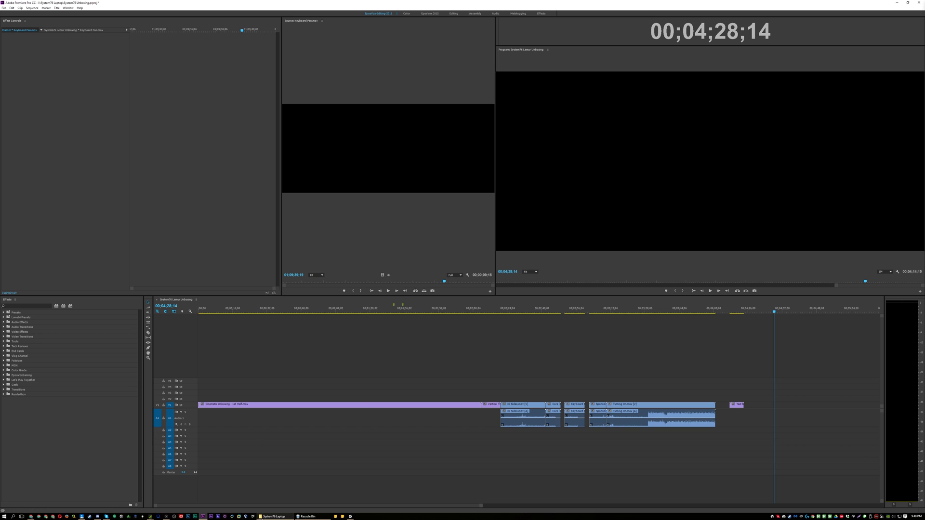
Step: Drag Ubuntu Button.mov from the System76 Laptop folder into Premiere's GFX Shots bin
click(283, 517)
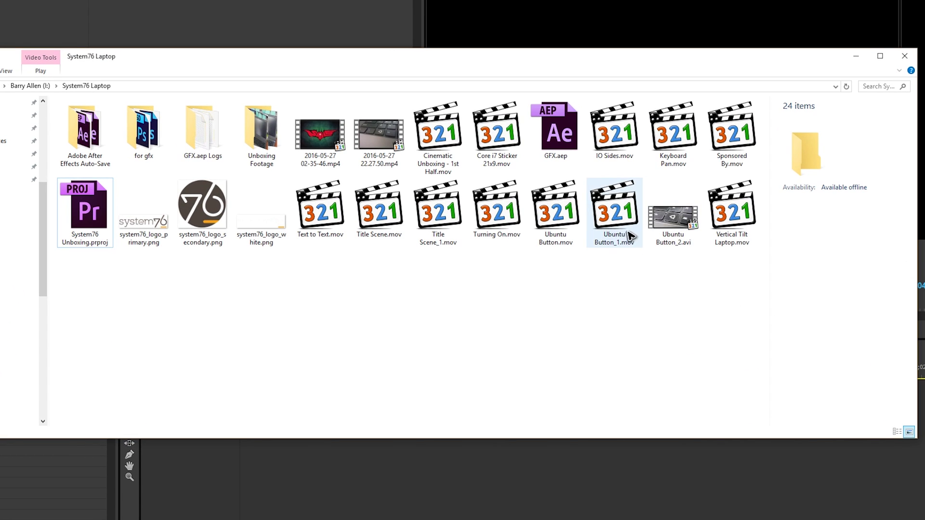
click(609, 217)
drag(924, 171, 605, 248)
drag(553, 221, 924, 241)
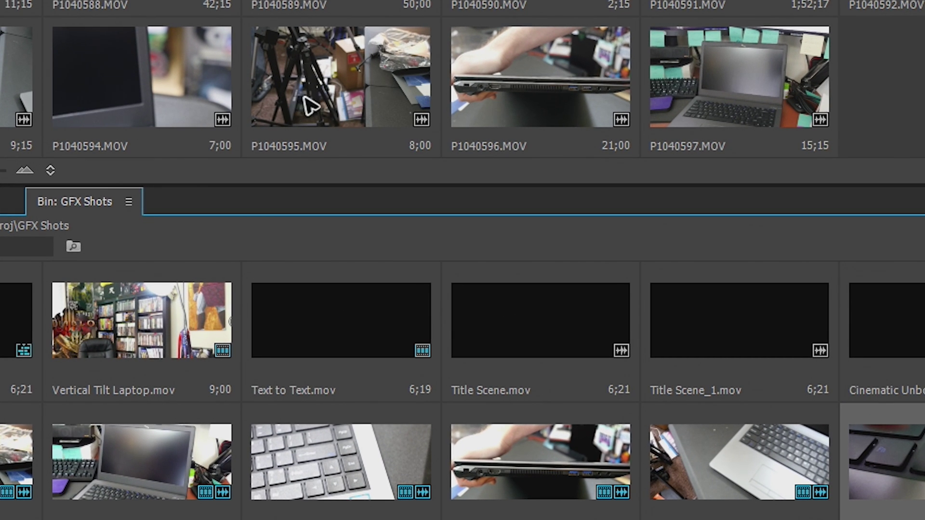
click(389, 98)
Step: Load P1040595.MOV in the source monitor, drop it at the playhead, and delete the audio-only result
double_click(363, 95)
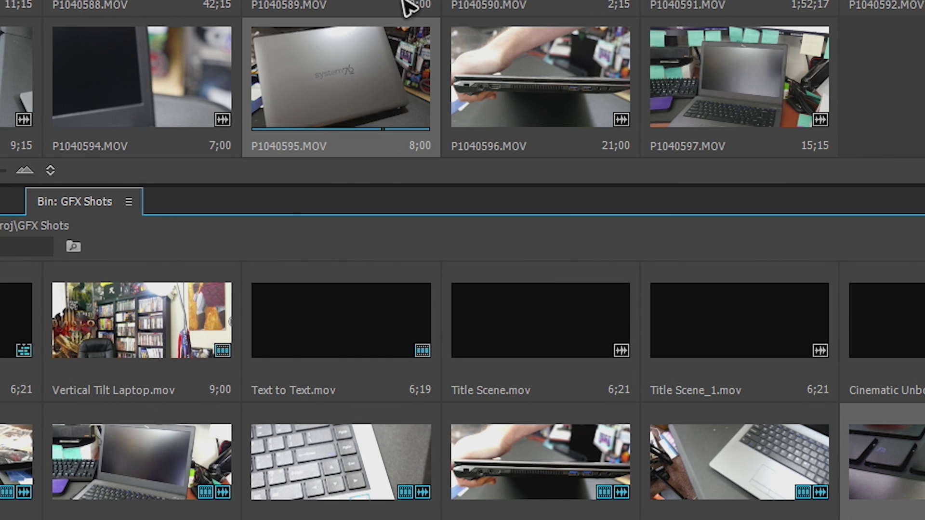
drag(497, 230, 436, 231)
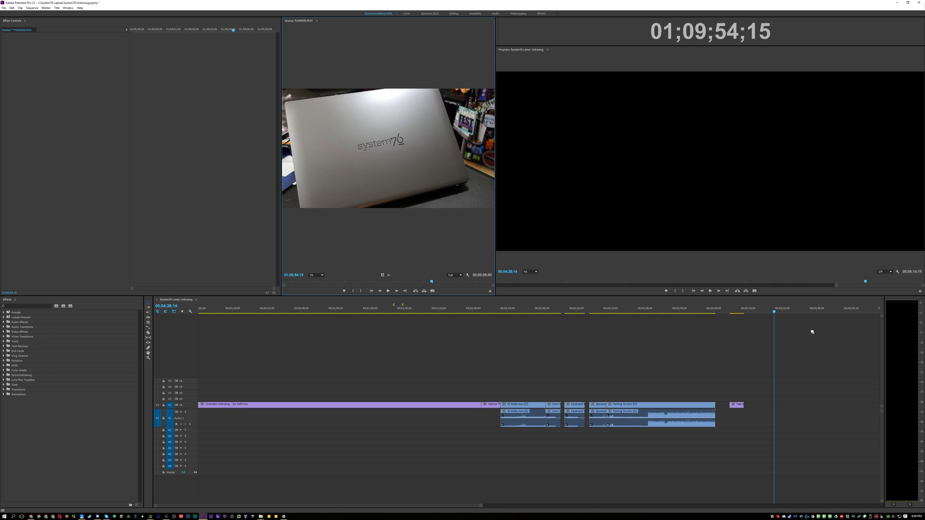
drag(387, 272, 775, 416)
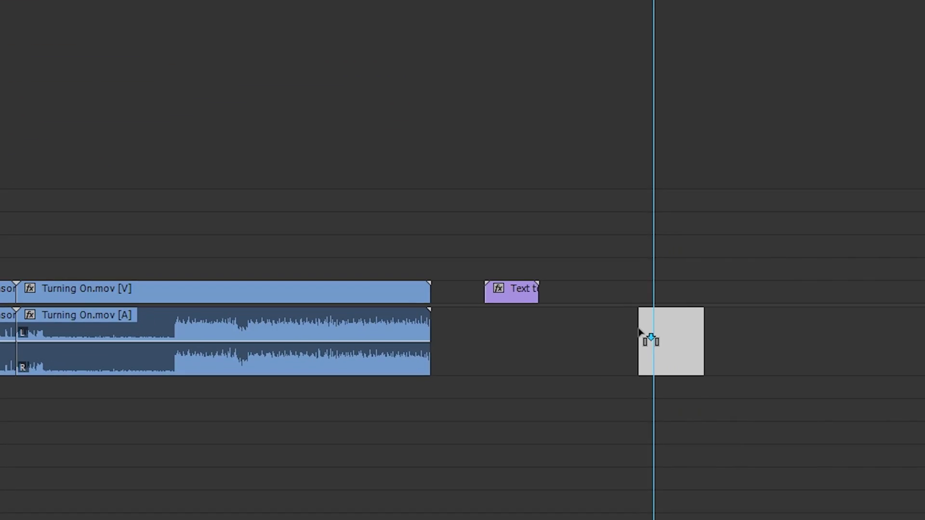
drag(639, 332, 639, 333)
click(658, 335)
key(Delete)
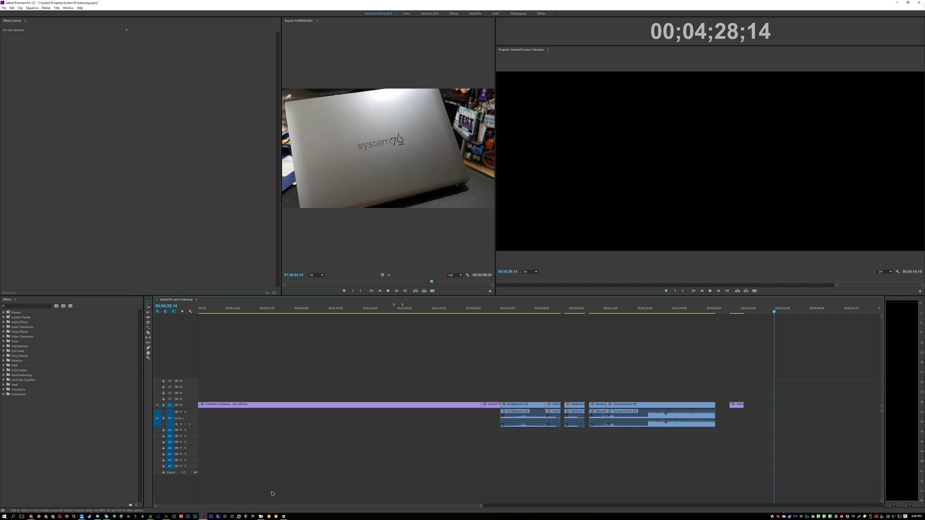
click(261, 516)
Step: Import Ubuntu Button_1.mov, place it at the playhead, and delete the audio-only clip
drag(379, 174, 603, 199)
click(591, 277)
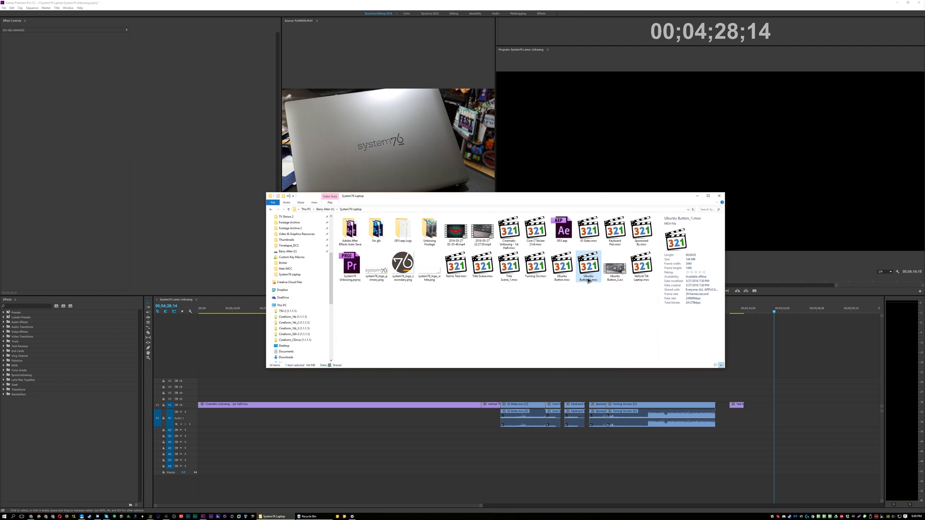
drag(589, 272, 924, 170)
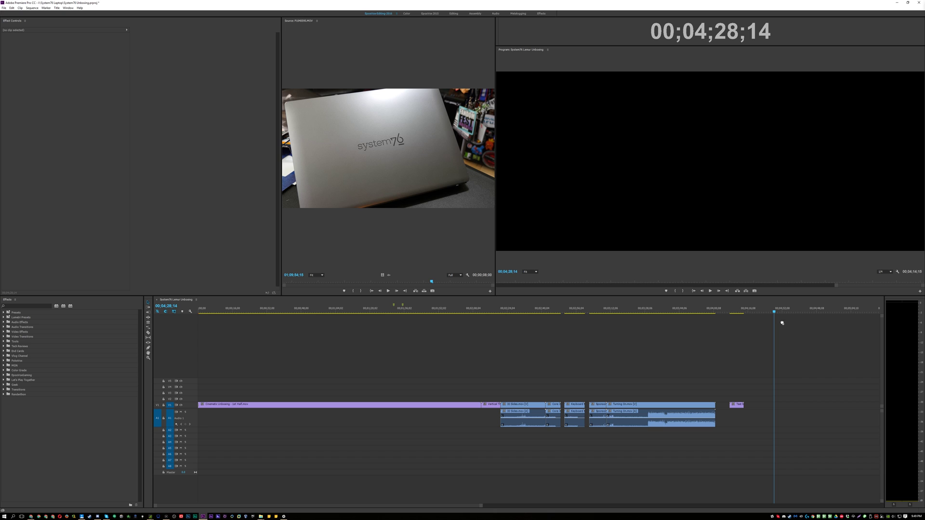
drag(782, 323, 779, 417)
key(Delete)
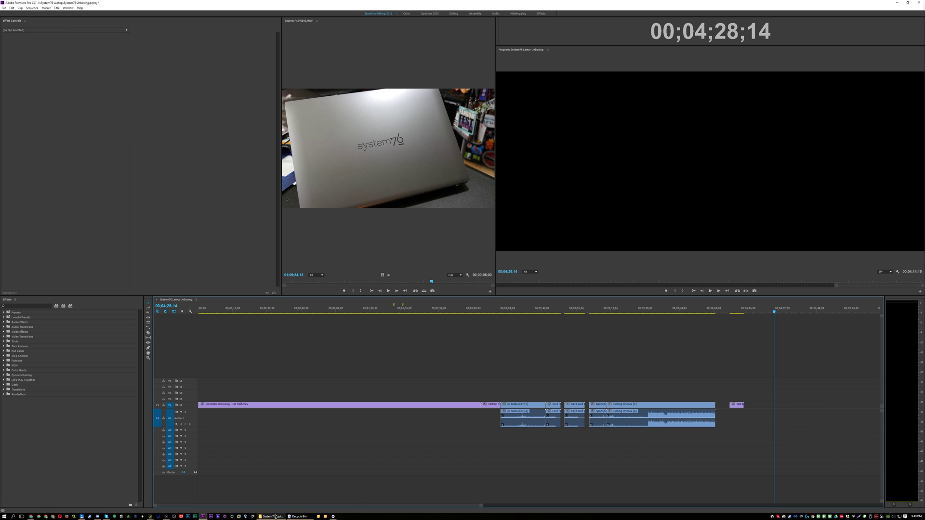
Step: Import Ubuntu Button_2.avi and place it on the sequence at the playhead
click(276, 516)
click(537, 294)
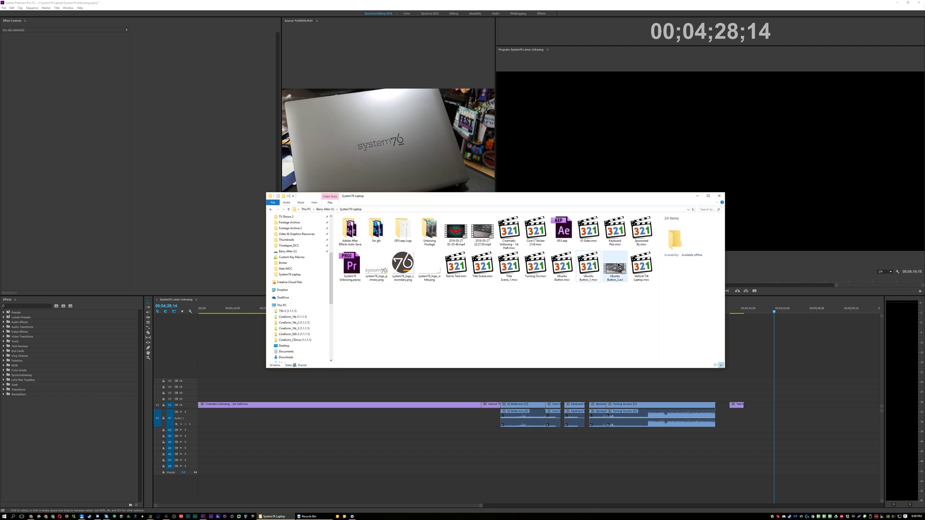
drag(617, 266, 771, 299)
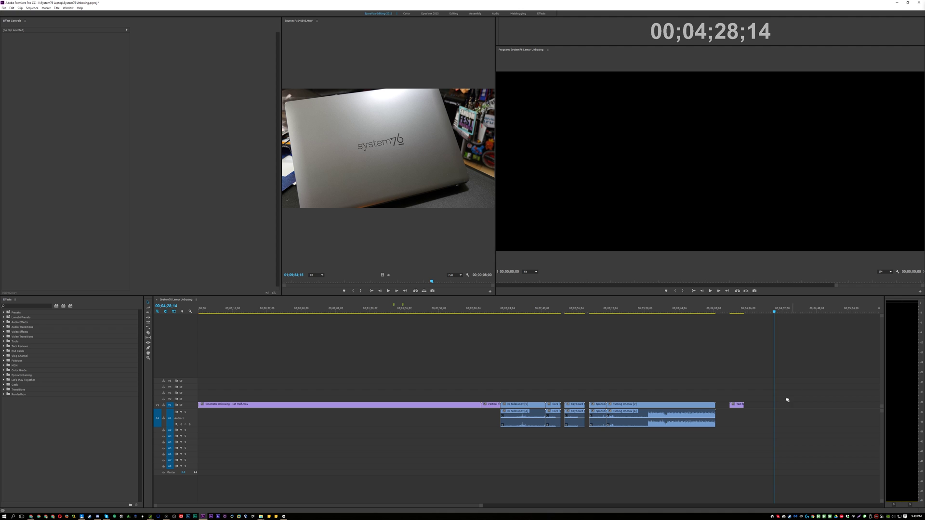
drag(783, 399, 770, 415)
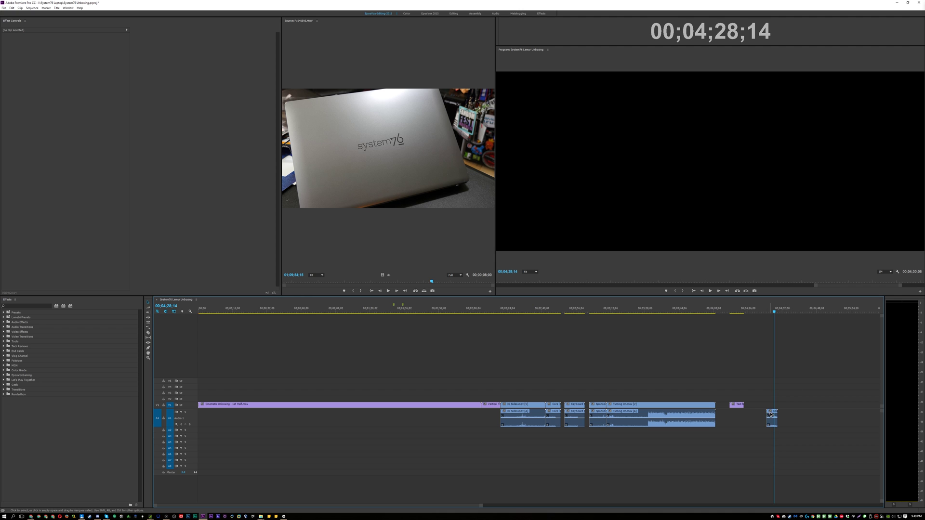
click(770, 415)
Step: Delete the short Ubuntu Button_2 A1 clip and build an Ubuntu Button sequence from Ubuntu Button.mov
key(Delete)
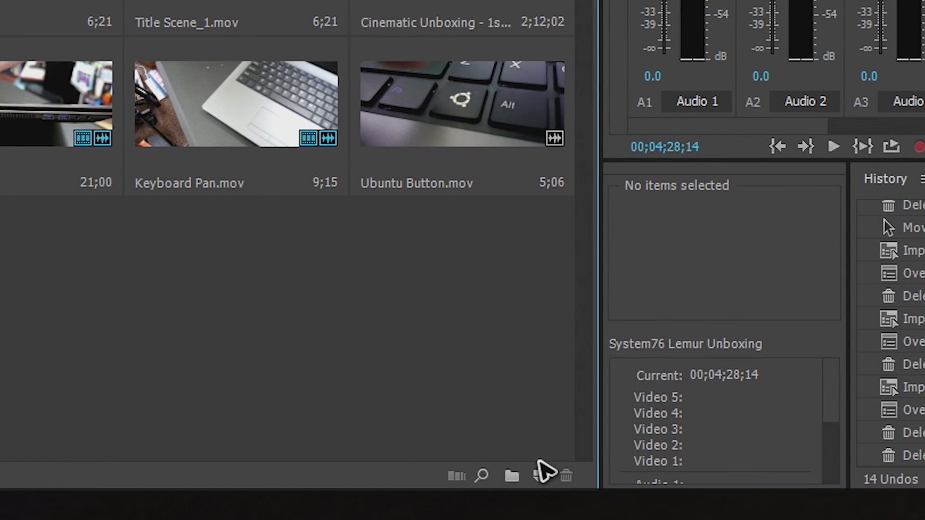
drag(506, 97, 540, 478)
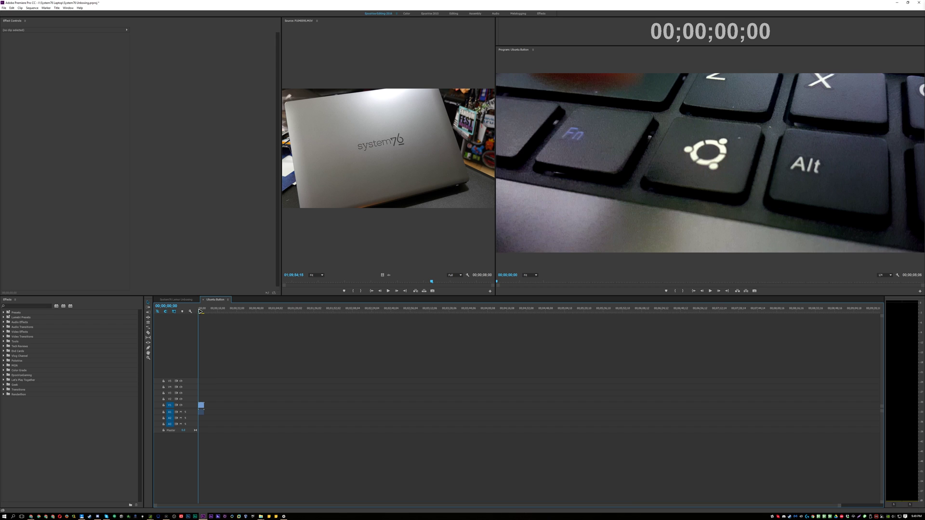
drag(200, 311, 201, 311)
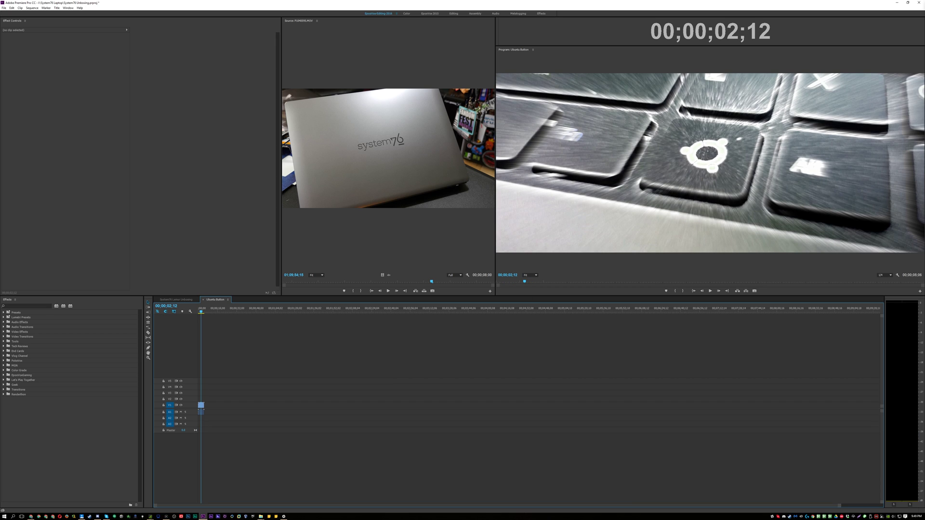
Step: Drop Ubuntu Button.mov onto V1/A1 at 00;04;28;14 in System76 Lemur Unboxing
click(176, 300)
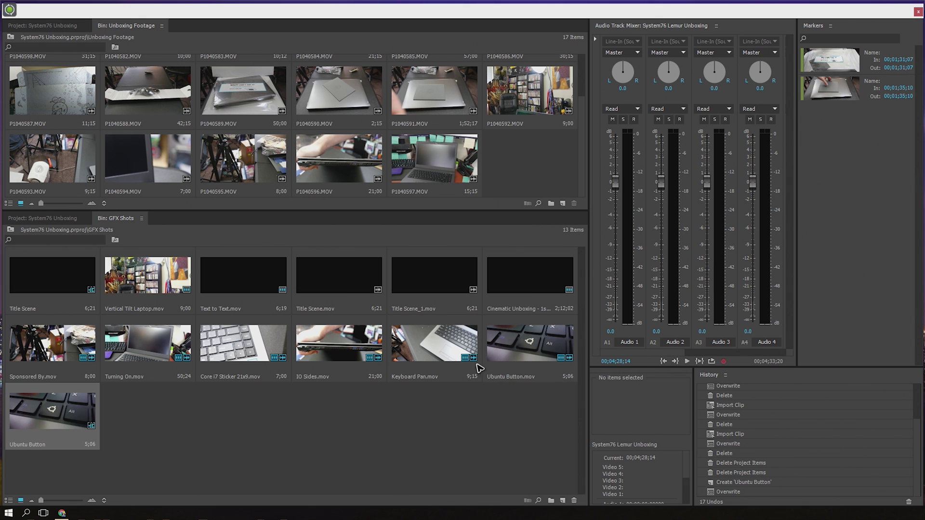
drag(506, 357, 521, 347)
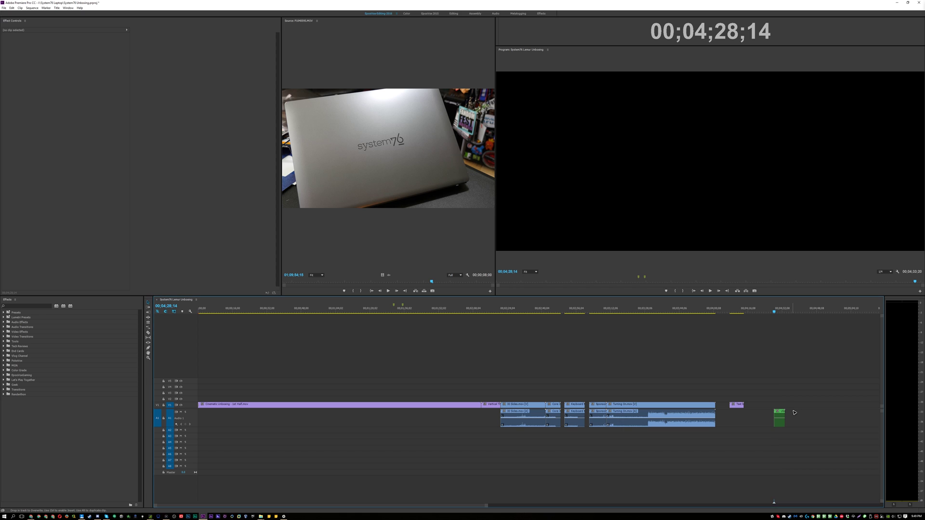
drag(794, 413, 794, 413)
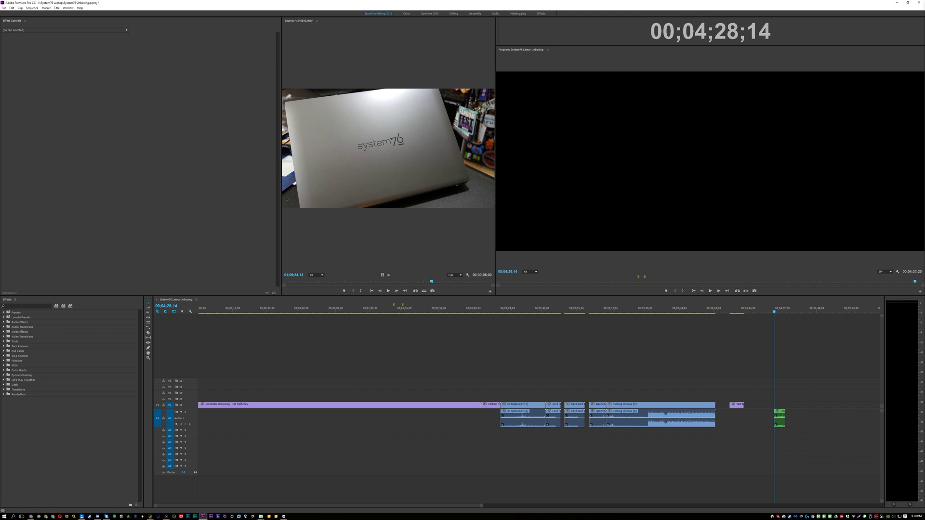
drag(795, 394, 798, 414)
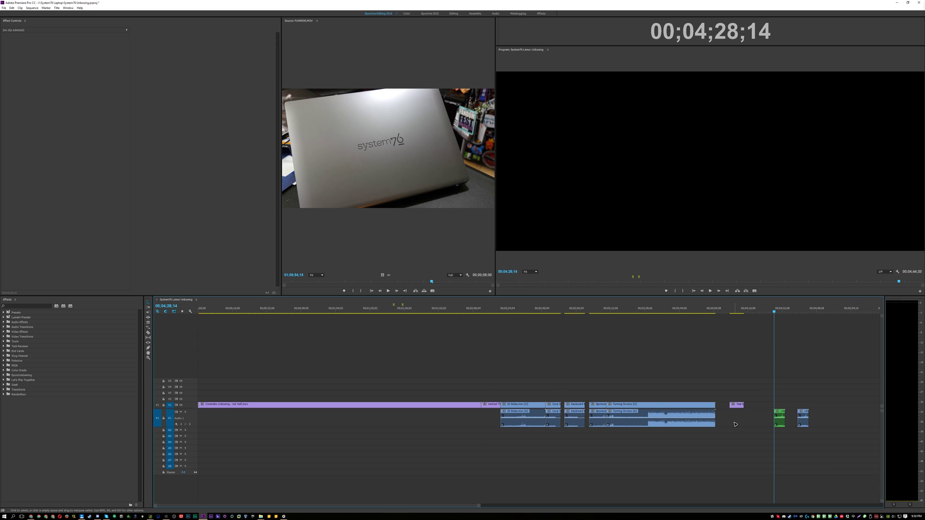
Step: Delete the two short A1 clips past the sequence end, then cancel a new sequence
drag(768, 402, 814, 431)
key(Delete)
key(ctrl+n)
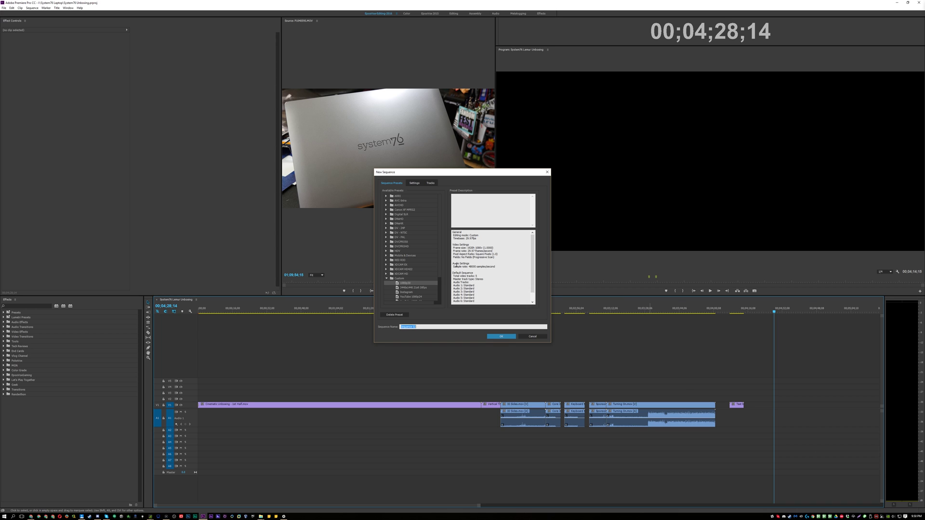
click(527, 336)
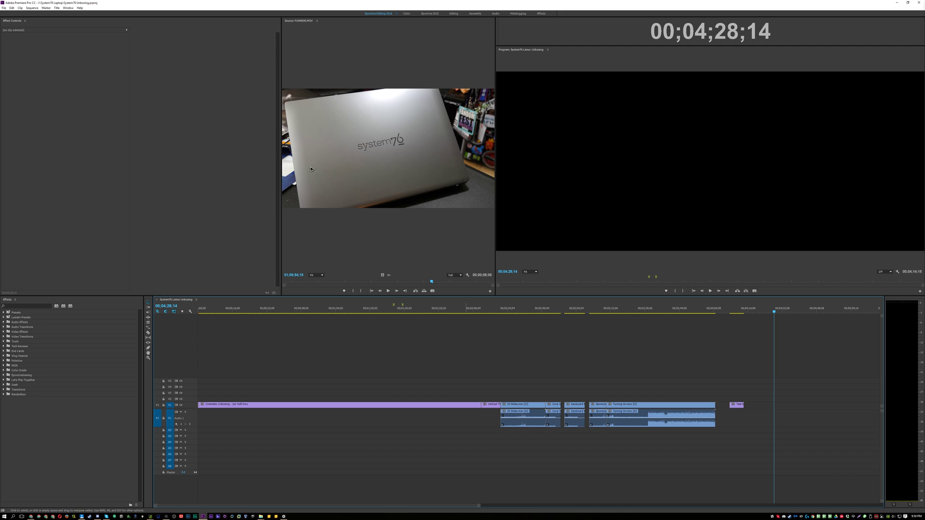
Step: Create a new project named test via File > New > Project
click(4, 7)
mouse_move(20, 13)
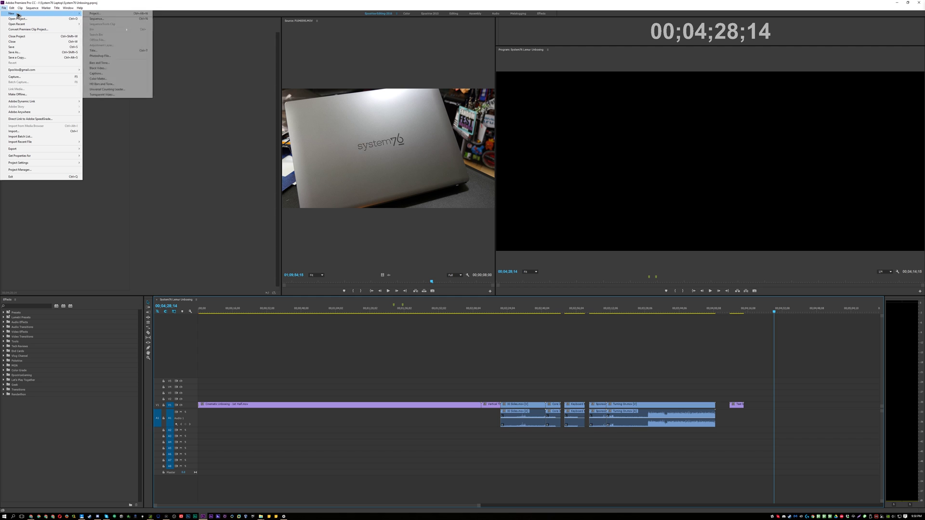
click(108, 15)
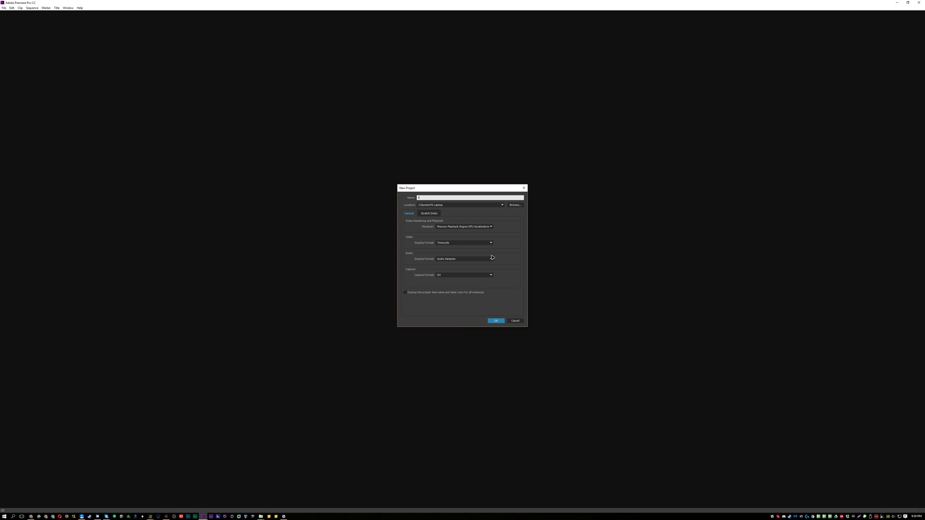
key(Return)
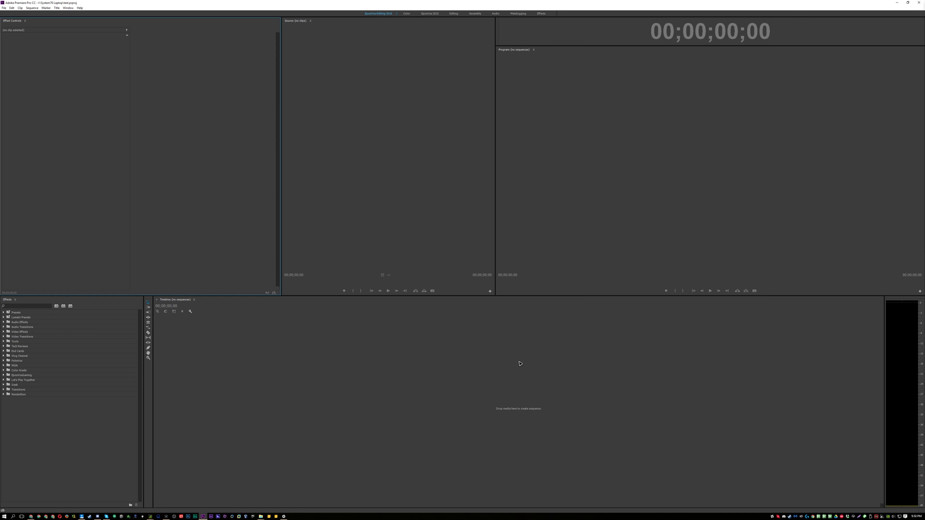
click(520, 364)
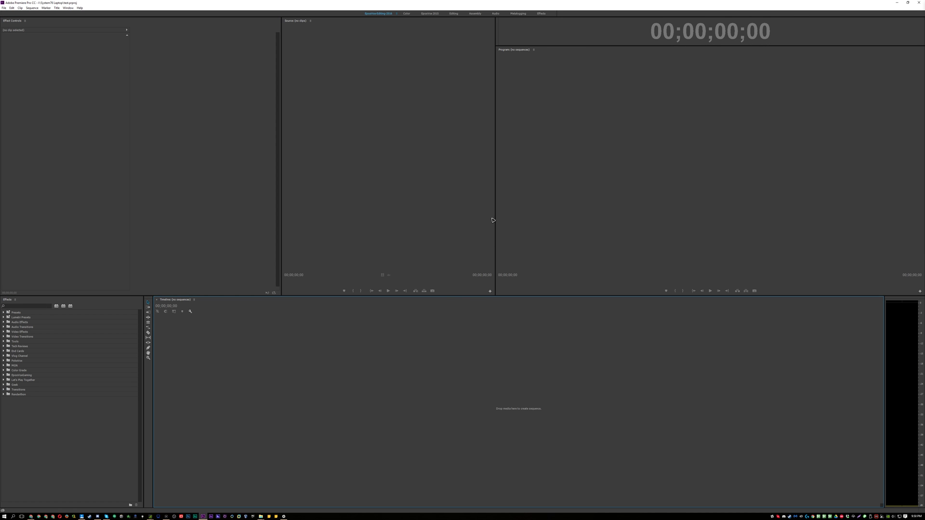
Step: View the Media preferences without changes, then bring the System76 Laptop folder forward
click(11, 7)
mouse_move(48, 136)
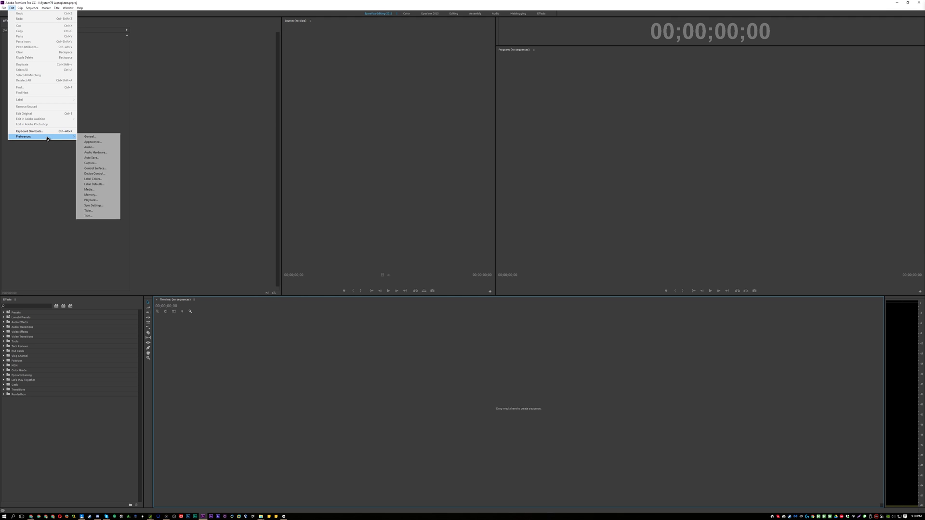
click(90, 189)
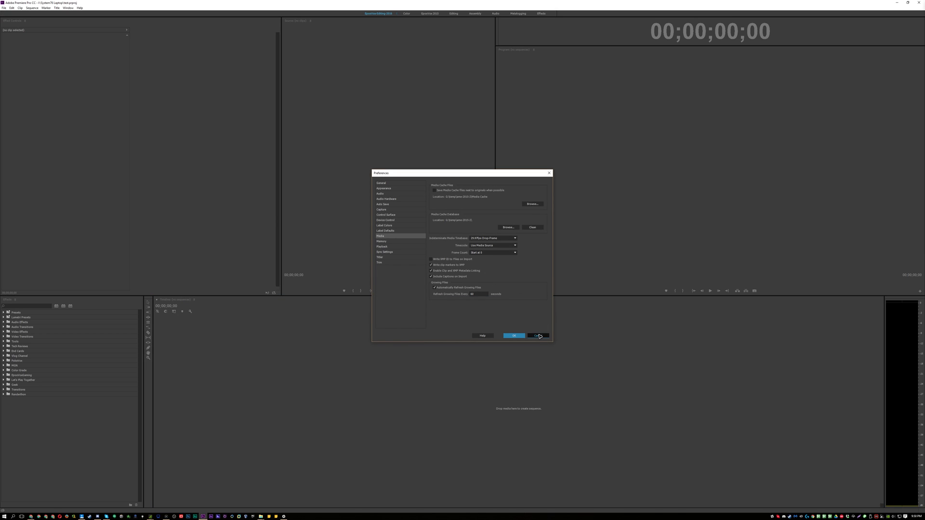
click(539, 336)
click(261, 517)
Step: Import Title Scene_1.mov from the System76 Laptop folder into the test project
click(276, 516)
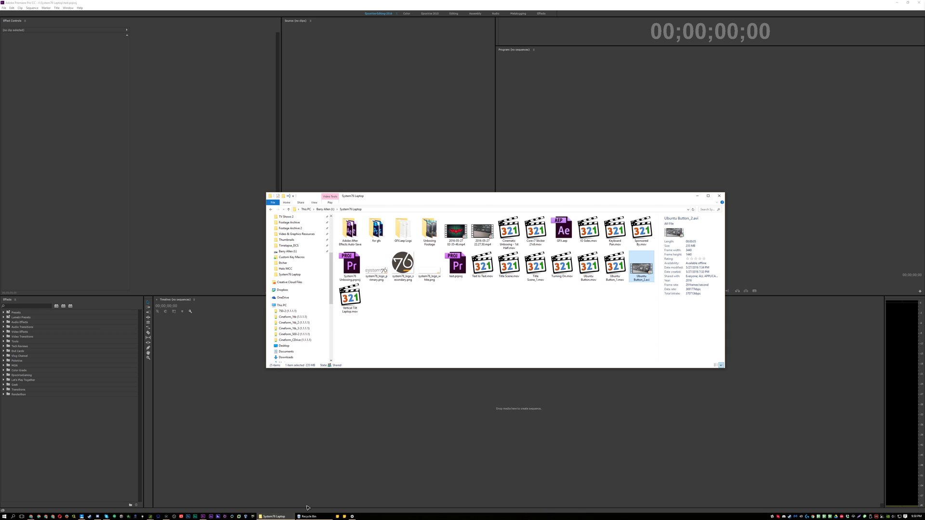
click(308, 516)
click(796, 193)
click(523, 316)
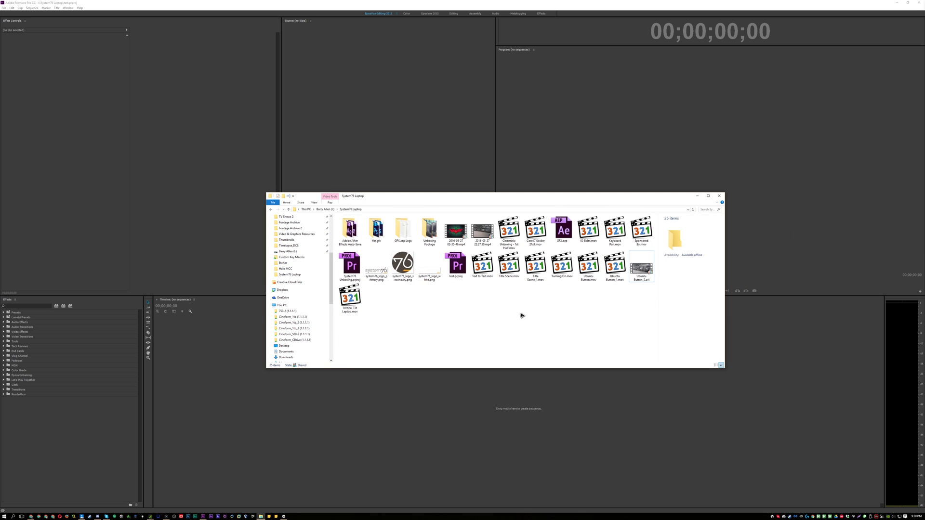
drag(536, 266, 924, 207)
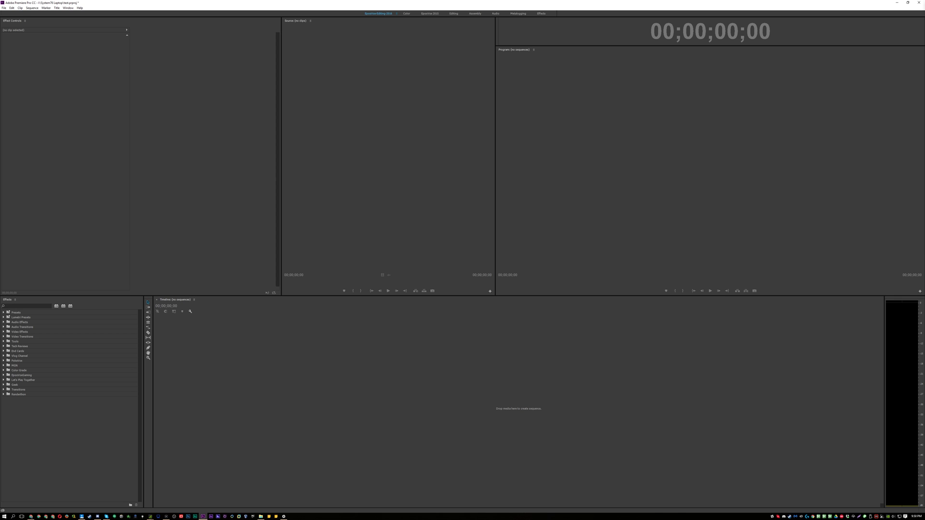
Step: Create Sequence 01 with default settings and place Title Scene_1.mov on its tracks
key(ctrl+n)
key(Return)
drag(924, 217, 596, 224)
drag(255, 418, 248, 411)
click(375, 482)
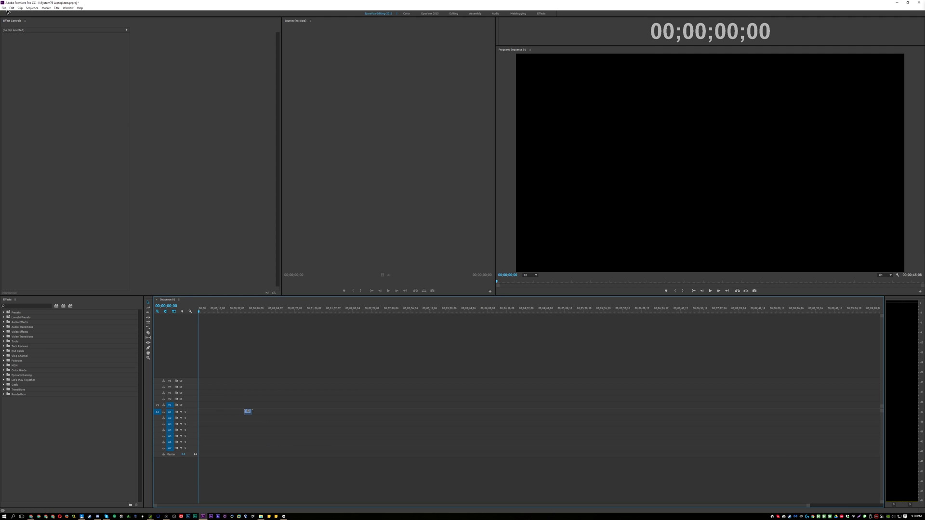
key(alt+f)
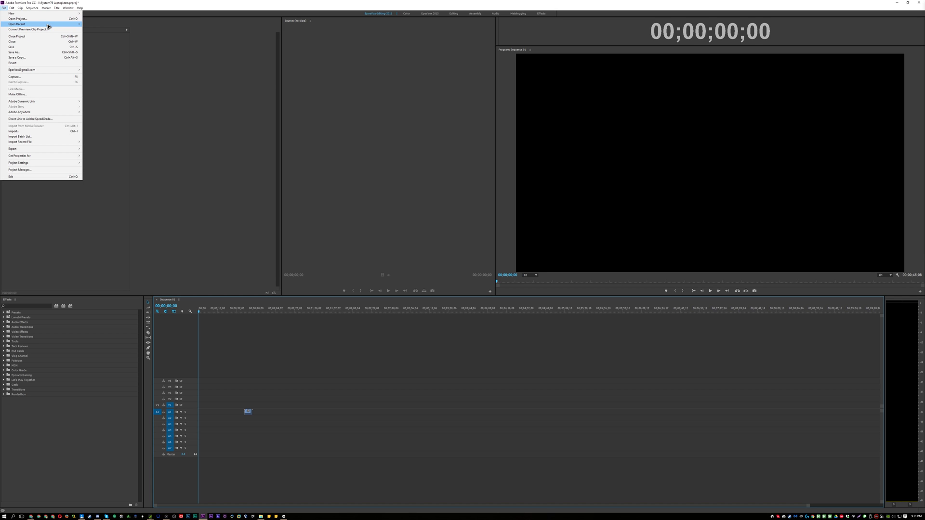
Step: Reopen the most recent project, System76 Unboxing, answering the test project's save prompt
mouse_move(48, 25)
click(110, 26)
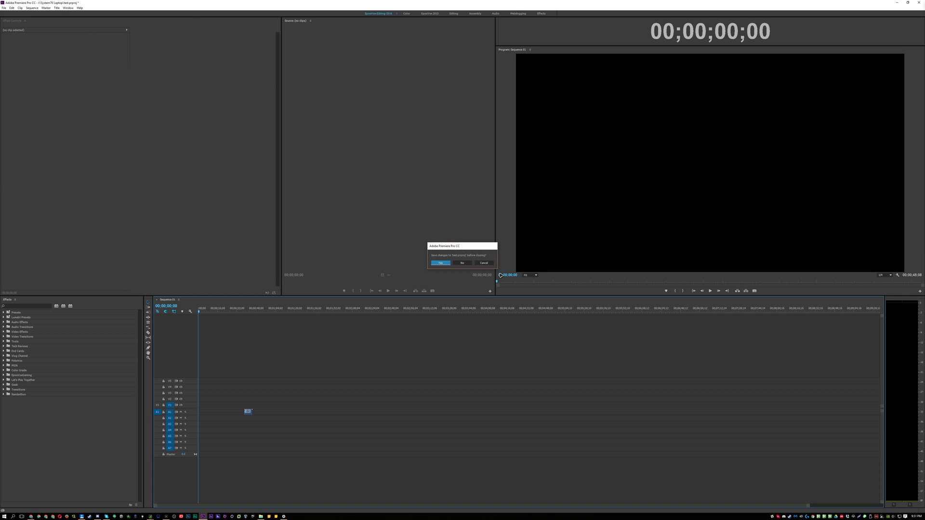
key(Return)
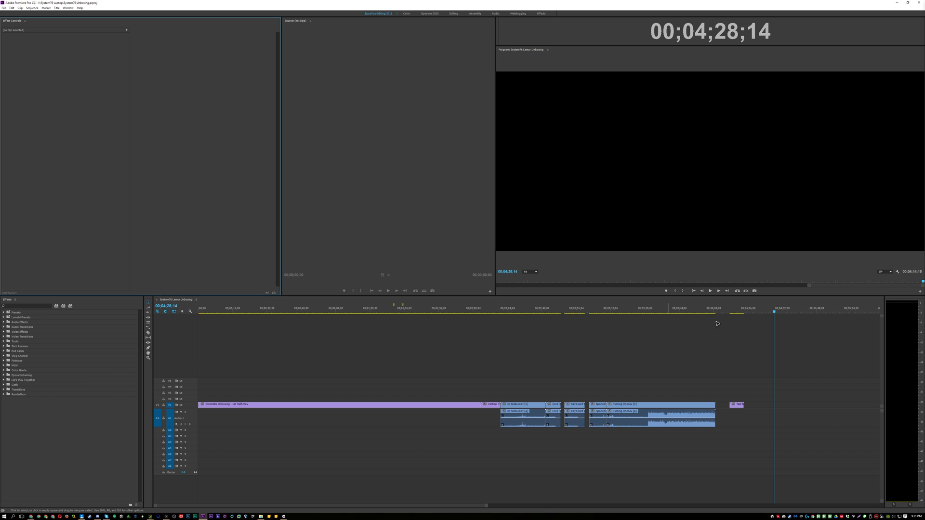
Step: Clear V2/V3 targeting and drop the Ubuntu Button clip onto V1 and A1 at 00;04;28;14
click(527, 367)
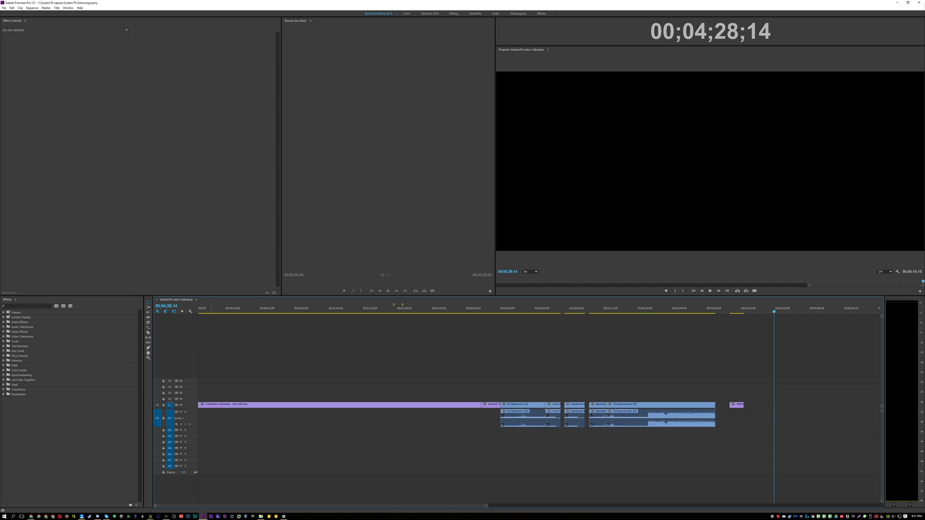
click(170, 399)
click(169, 393)
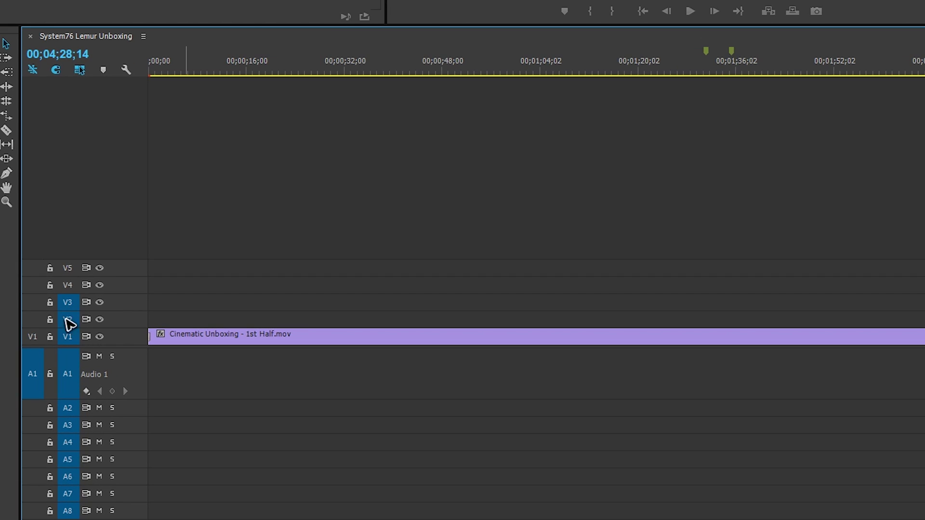
click(66, 319)
click(67, 303)
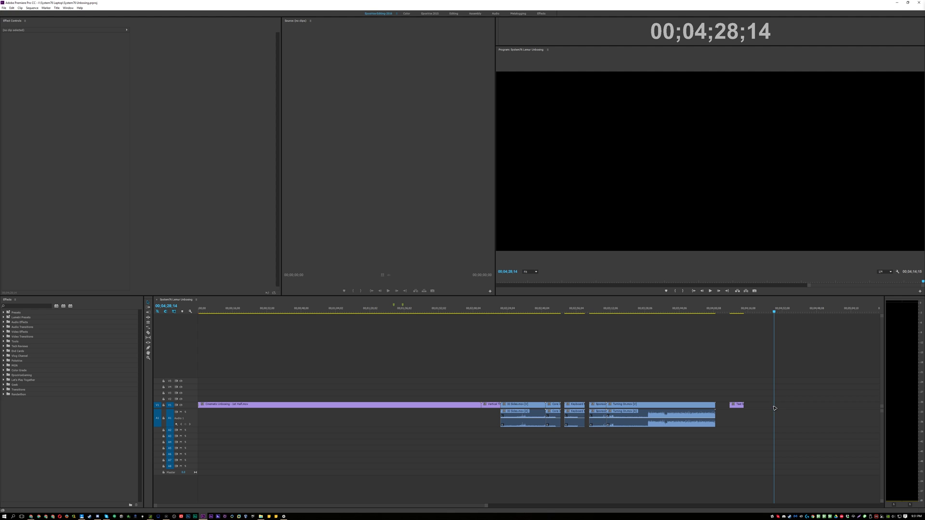
drag(827, 251, 770, 406)
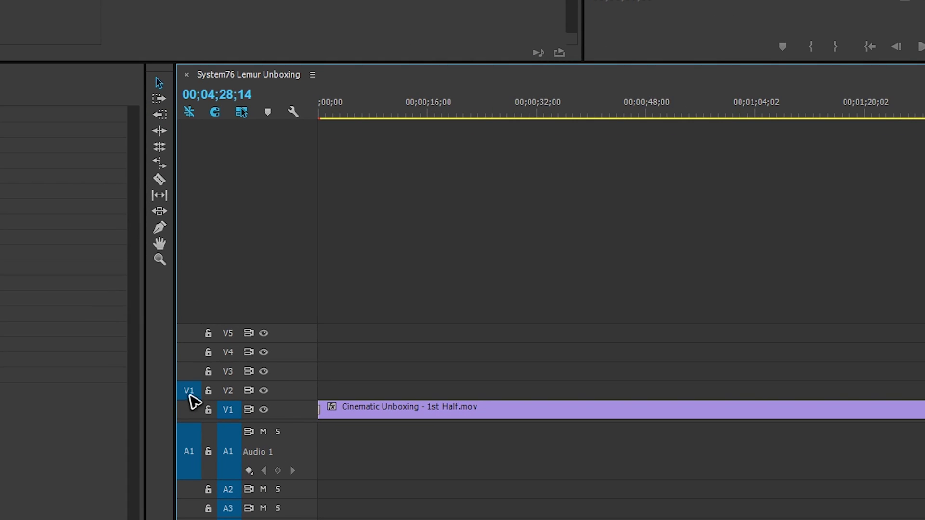
Step: Settle the V1 source patch on the V1 track row after briefly moving it to V4
click(188, 410)
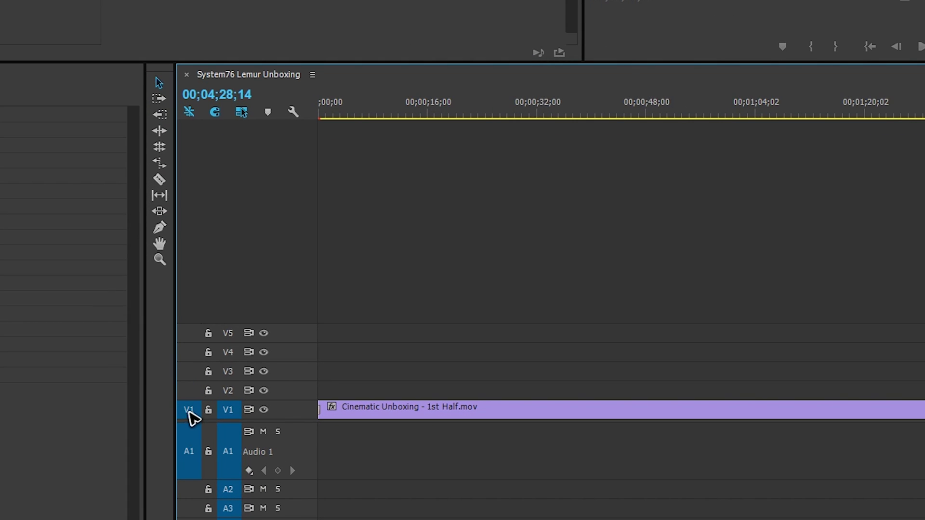
click(189, 352)
click(189, 410)
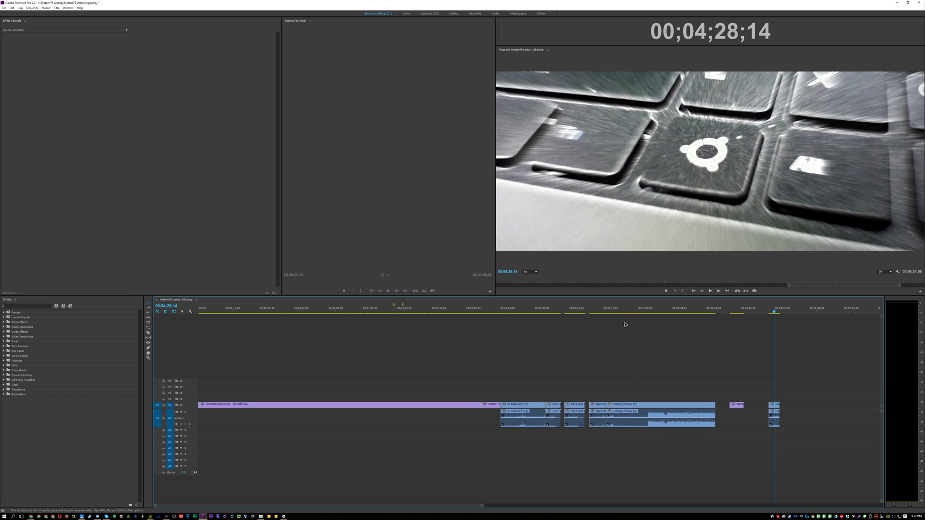
click(158, 405)
click(158, 406)
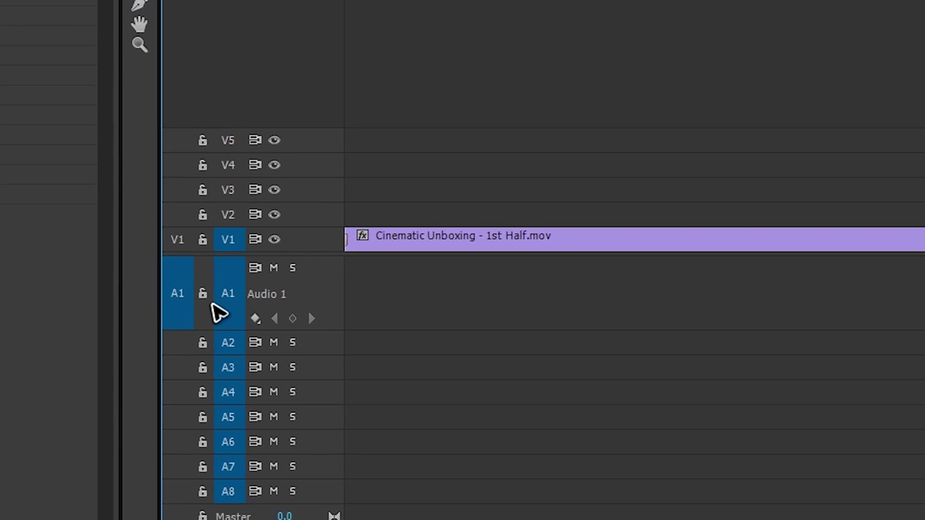
Step: Leave the V1 source patch enabled (blue) so dropped clips bring their video
click(181, 232)
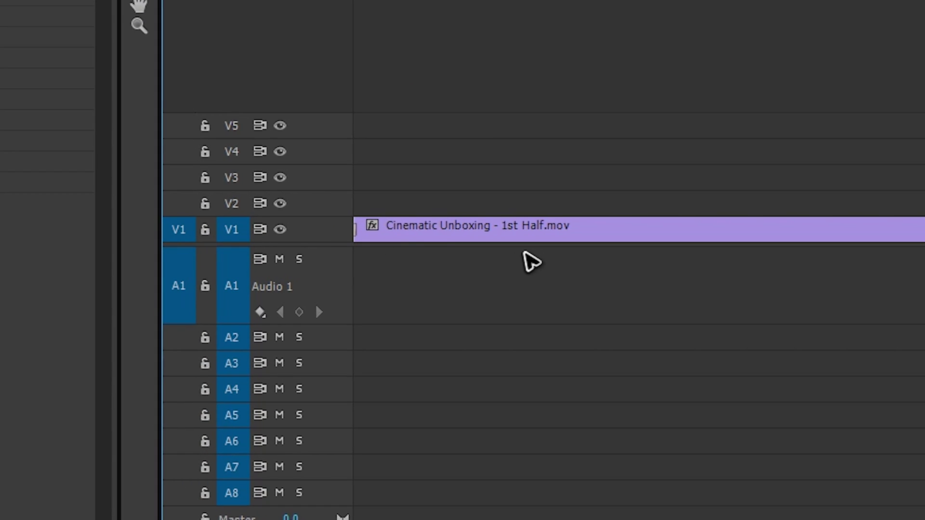
click(180, 235)
click(178, 233)
scroll(639, 270, right, 10)
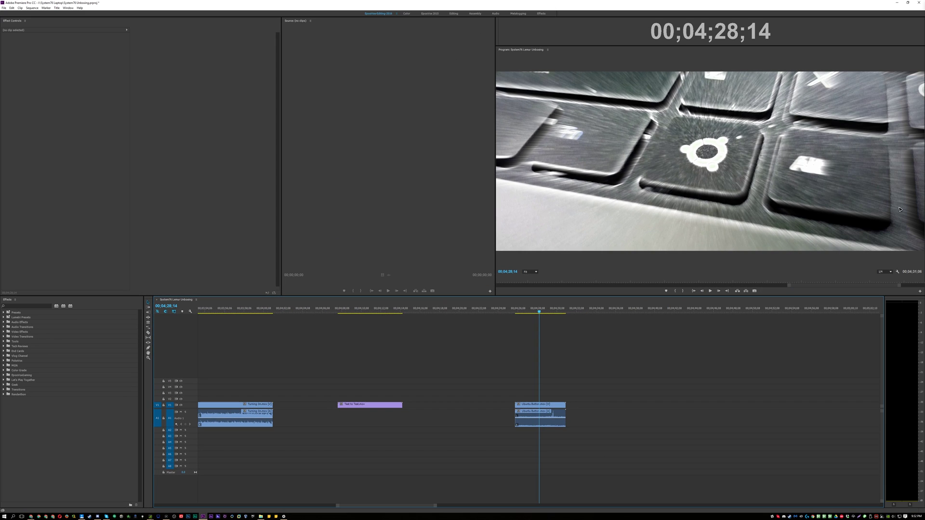
Step: Scrub the sequence end, put the playhead at 00;03;20;27, and select Turning On.mov
mouse_move(539, 311)
mouse_down()
mouse_move(531, 312)
mouse_move(550, 311)
mouse_up()
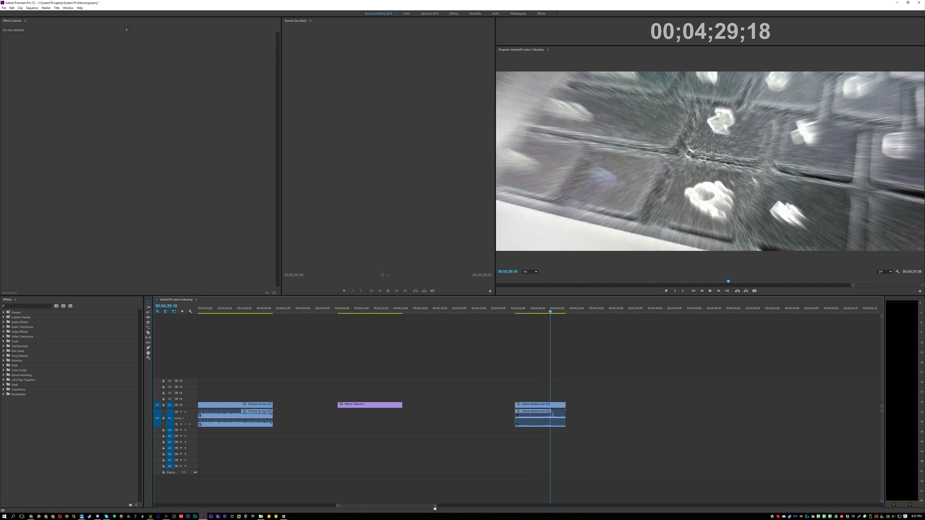
drag(434, 507, 615, 462)
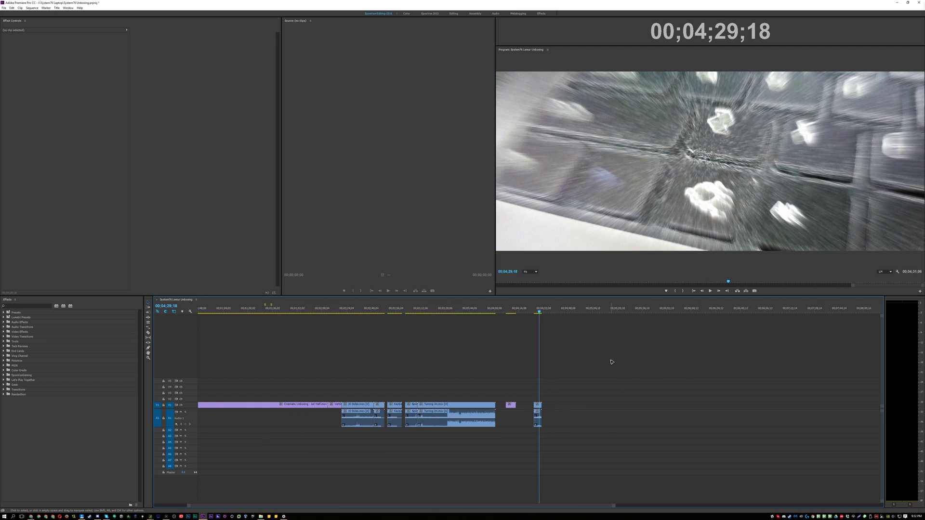
click(434, 312)
click(478, 407)
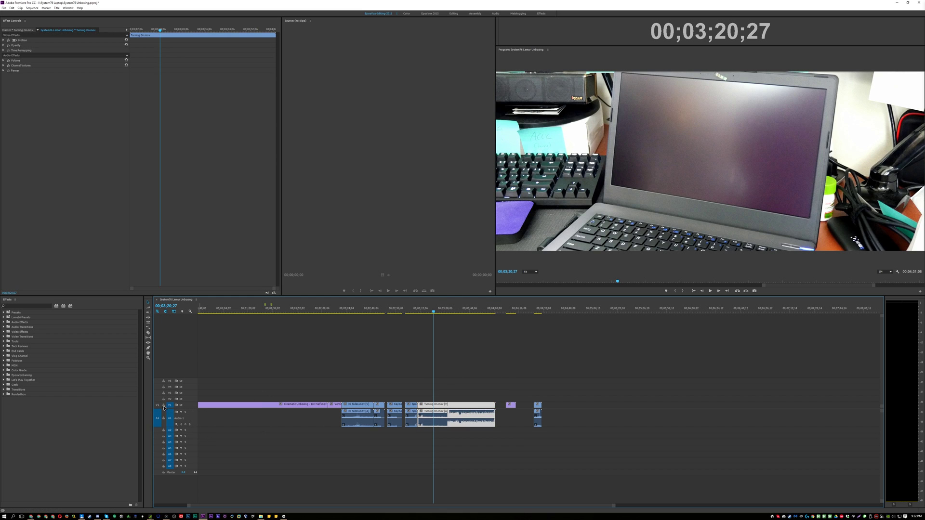
Step: Enable the V1 source patch and park the playhead at 00;04;23;08 with nothing selected
click(158, 406)
click(530, 309)
click(560, 342)
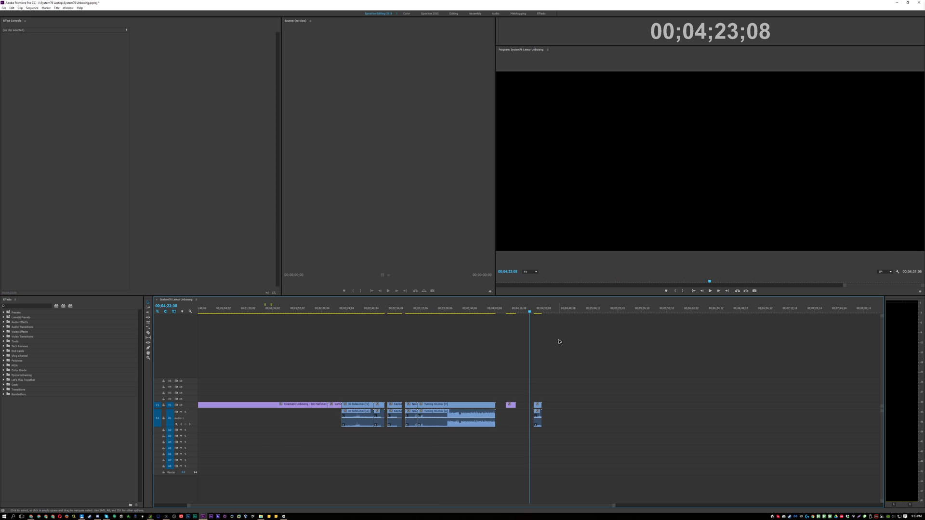